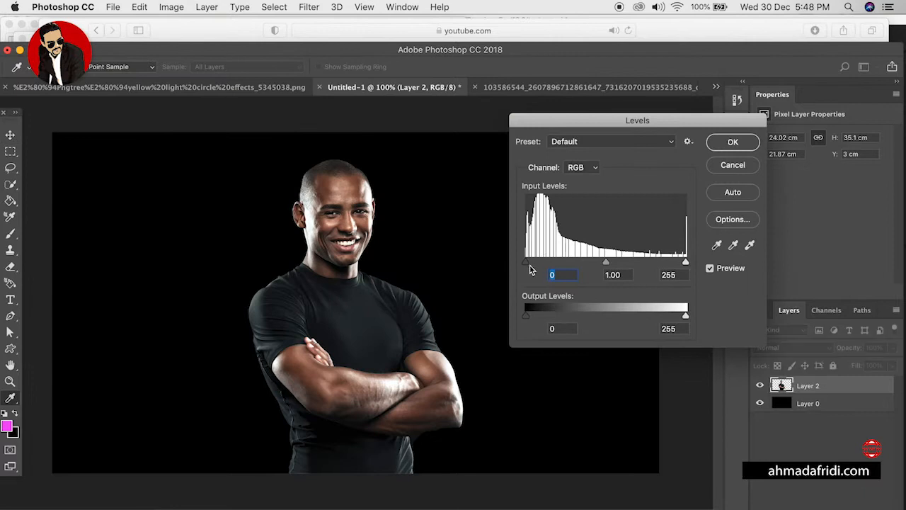
- Raise the black input level of Layer 2 to 15 with Levels and apply it
drag(685, 265, 687, 264)
drag(533, 268, 536, 267)
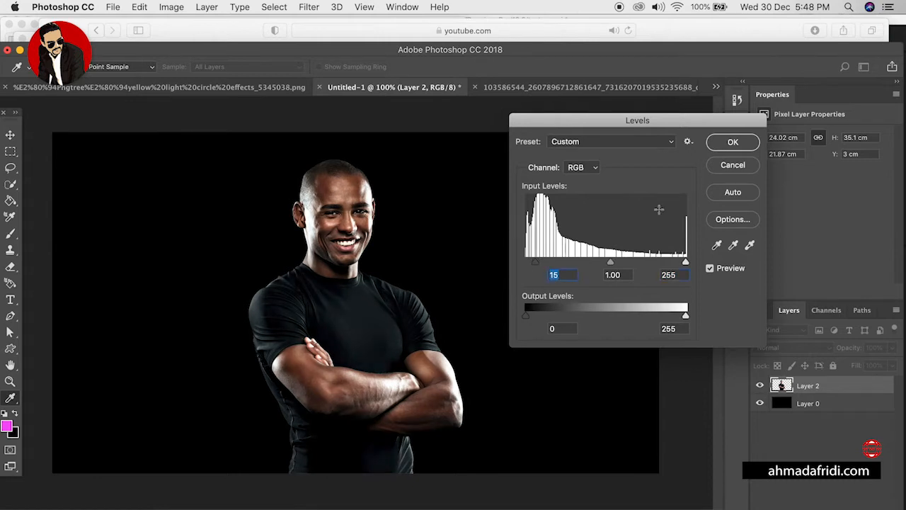
click(734, 144)
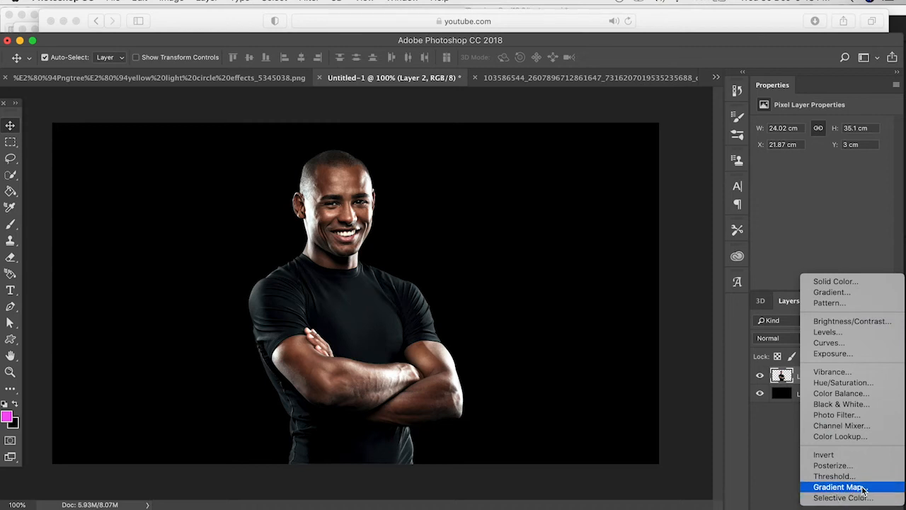
- Add a Gradient Map adjustment above Layer 2 and swap its stops so black sits at the start and pink at 100%
click(862, 488)
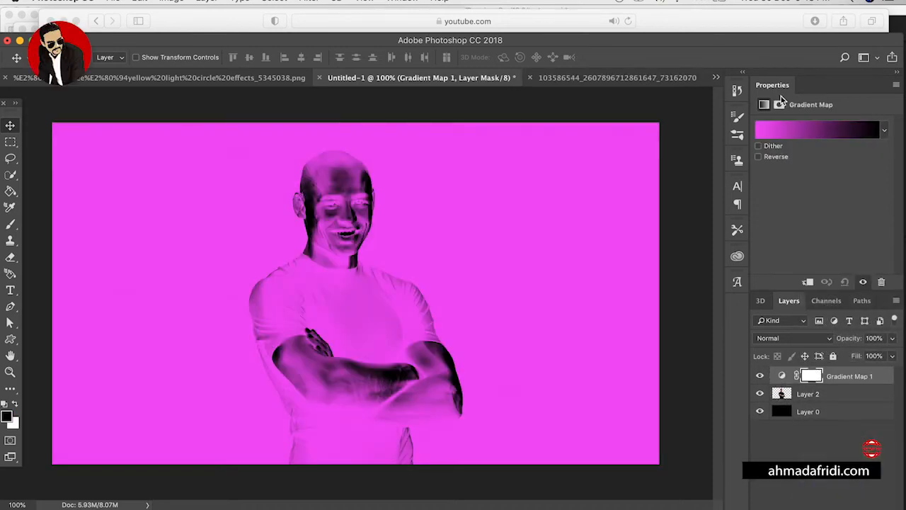
click(814, 135)
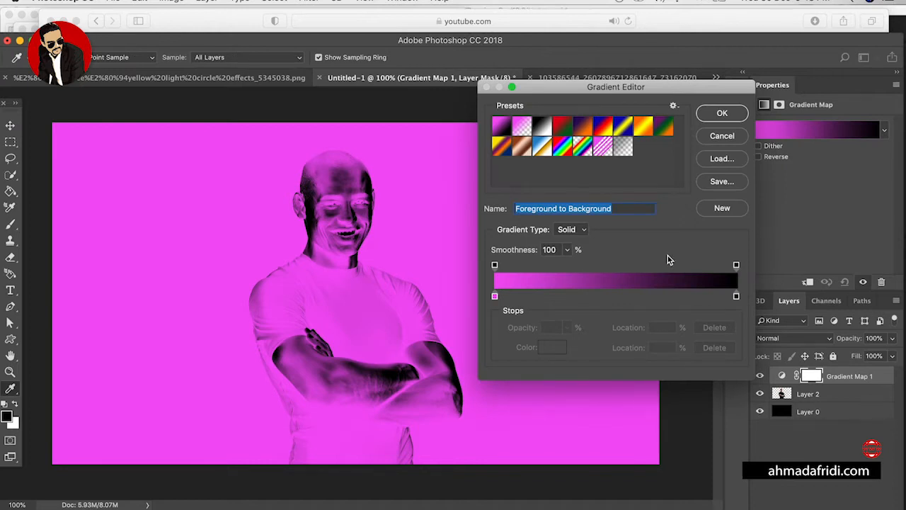
drag(495, 300, 627, 297)
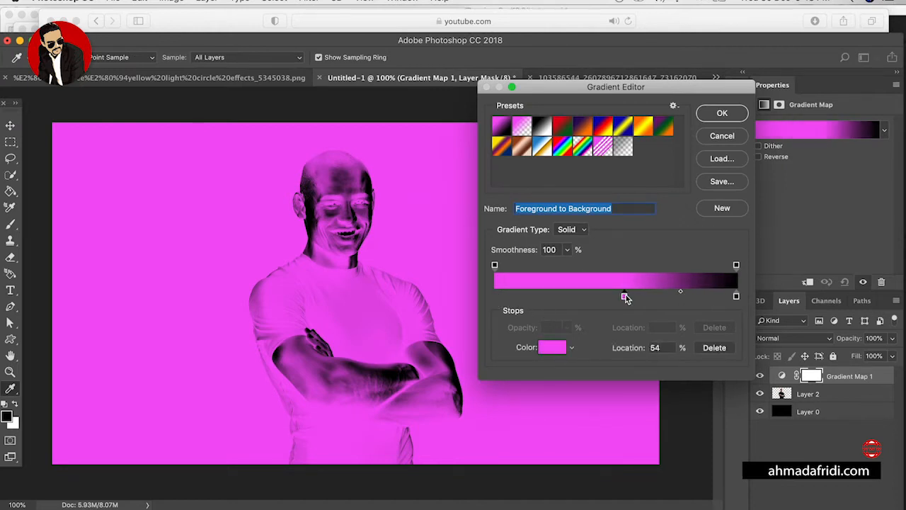
drag(735, 298, 497, 298)
drag(625, 297, 738, 300)
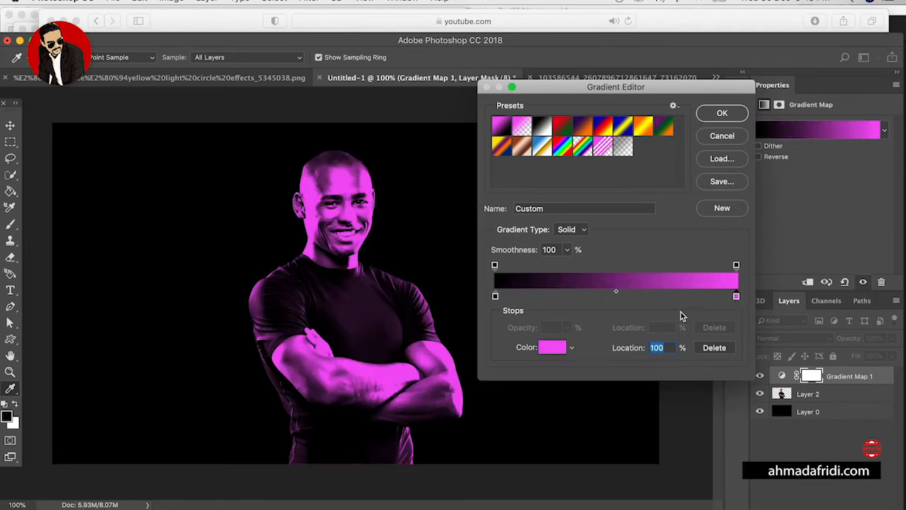
- Recolour the gradient's pink stop to fully saturated magenta with hue 296°, shift the gradient midpoint to 48%, and accept the gradient
click(553, 347)
click(730, 289)
mouse_move(736, 286)
mouse_down()
mouse_move(743, 283)
mouse_move(700, 302)
mouse_move(700, 287)
mouse_move(707, 290)
mouse_up()
drag(762, 312, 762, 316)
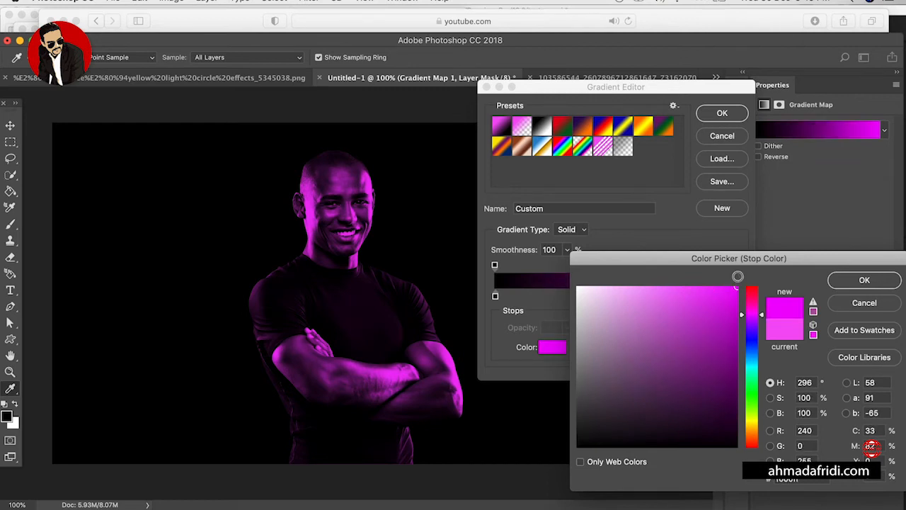
mouse_move(694, 318)
mouse_down()
mouse_move(689, 301)
mouse_move(667, 322)
mouse_move(738, 287)
mouse_up()
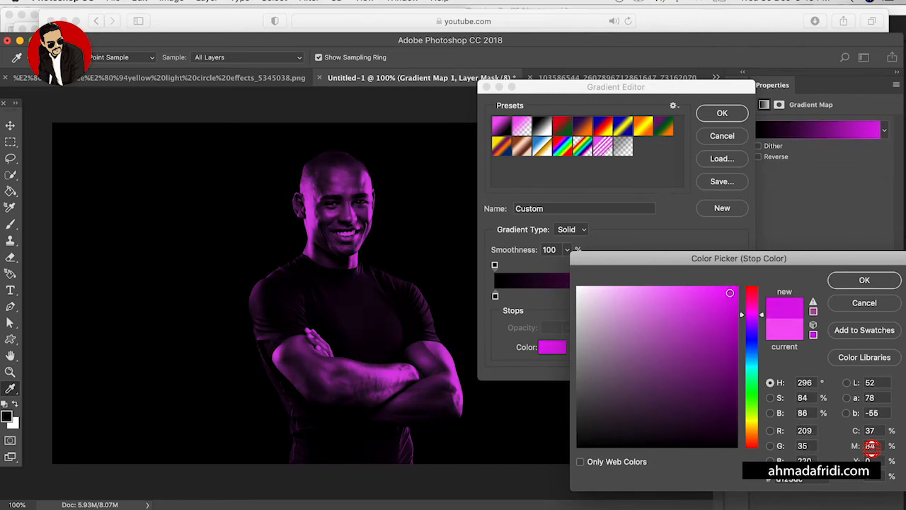
click(856, 284)
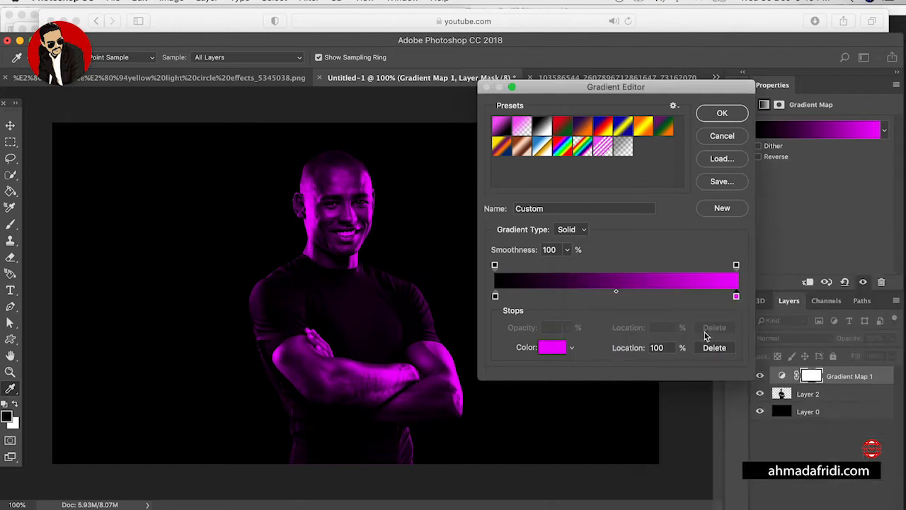
mouse_move(616, 296)
mouse_down()
mouse_move(597, 295)
mouse_move(620, 296)
mouse_move(611, 294)
mouse_up()
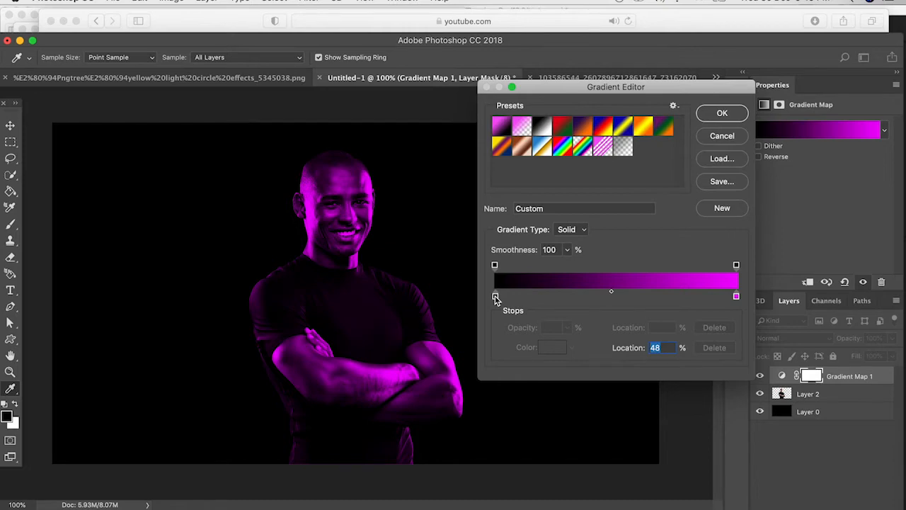
click(711, 114)
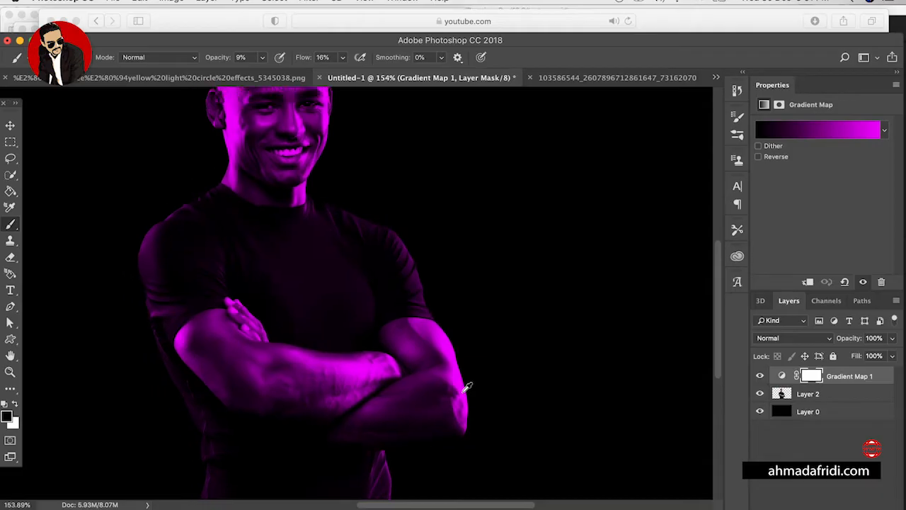
- Add a second Gradient Map above the first and swap its stops so black sits at 0% and pink at 100%
scroll(467, 385, down, 2)
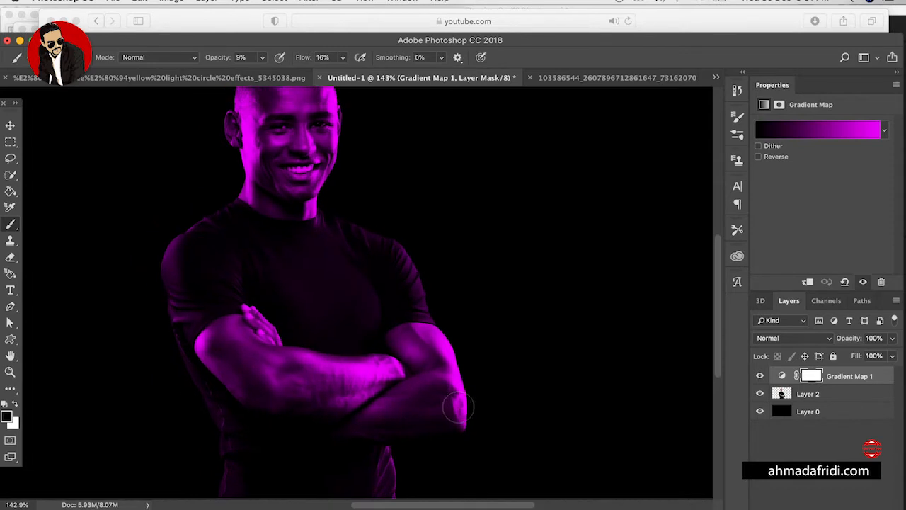
drag(519, 229, 519, 254)
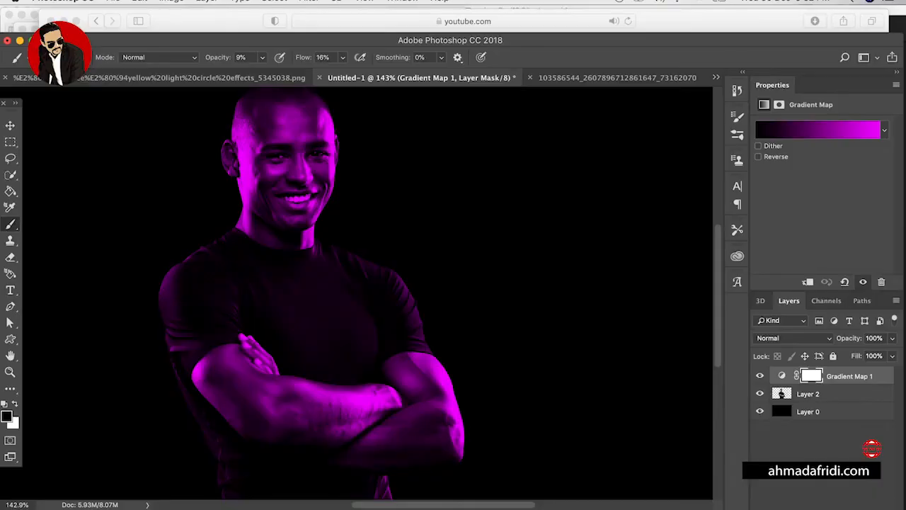
click(842, 501)
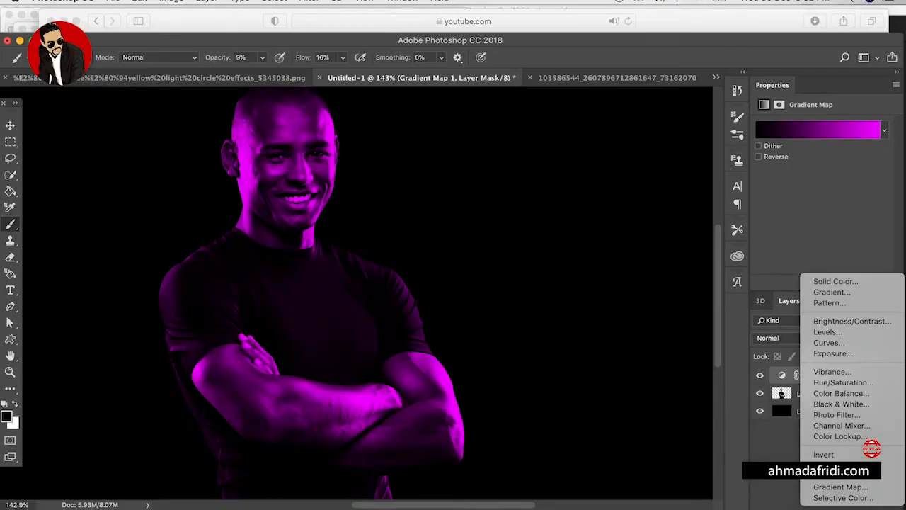
click(841, 488)
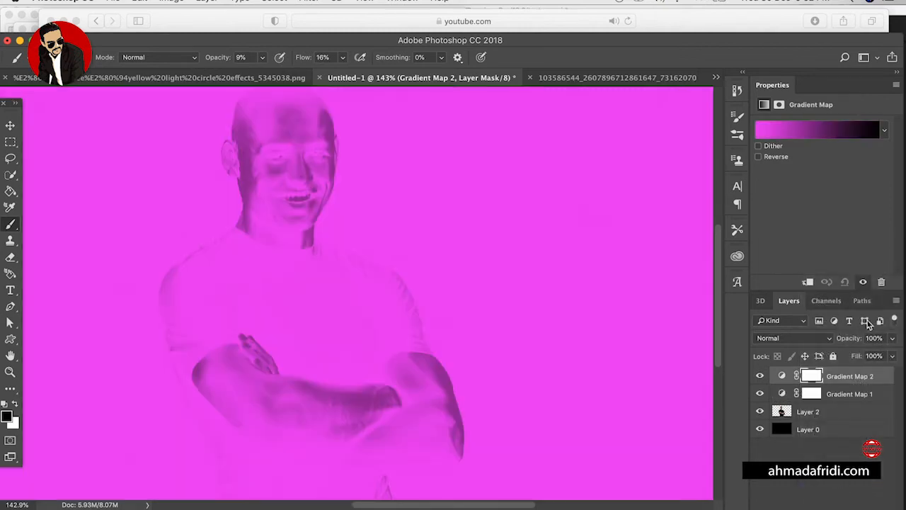
click(826, 135)
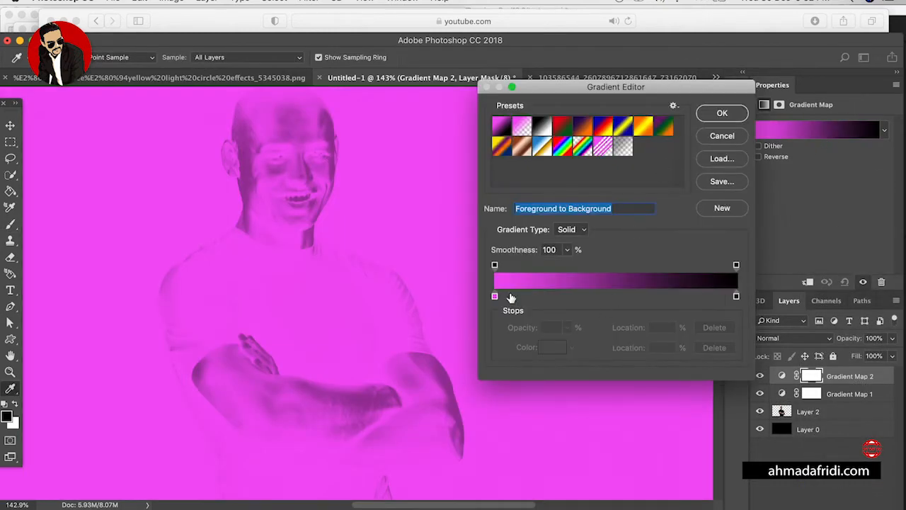
drag(495, 297, 626, 297)
drag(738, 300, 496, 298)
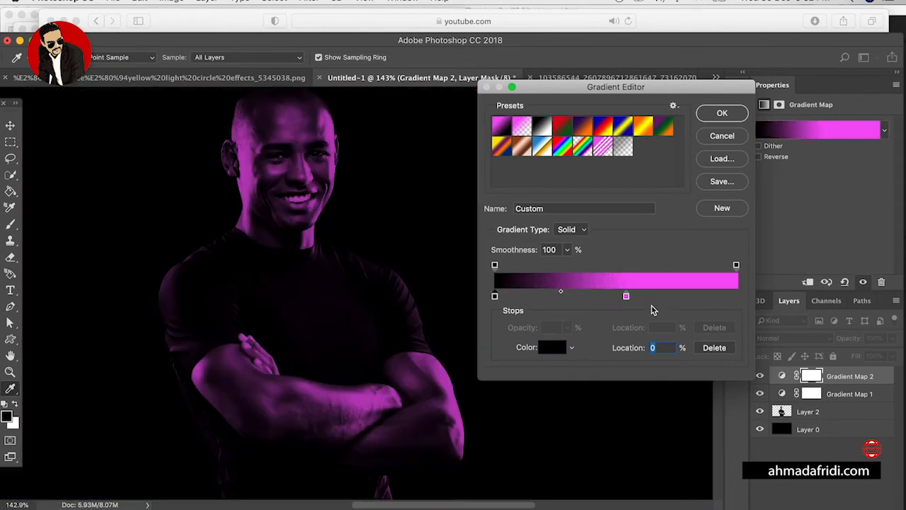
drag(625, 298, 739, 298)
- Recolour the second gradient's pink stop to bright yellow with hue 55° and full saturation and brightness
click(556, 348)
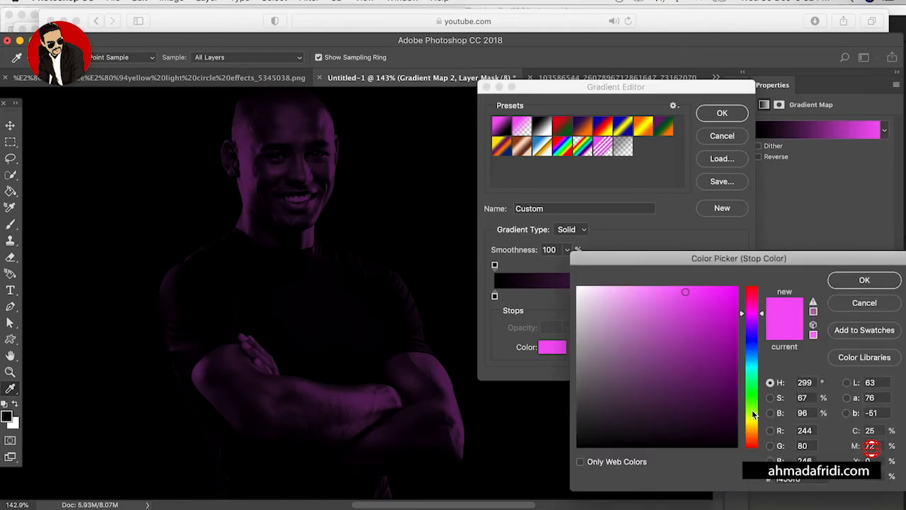
click(752, 423)
drag(737, 292, 761, 272)
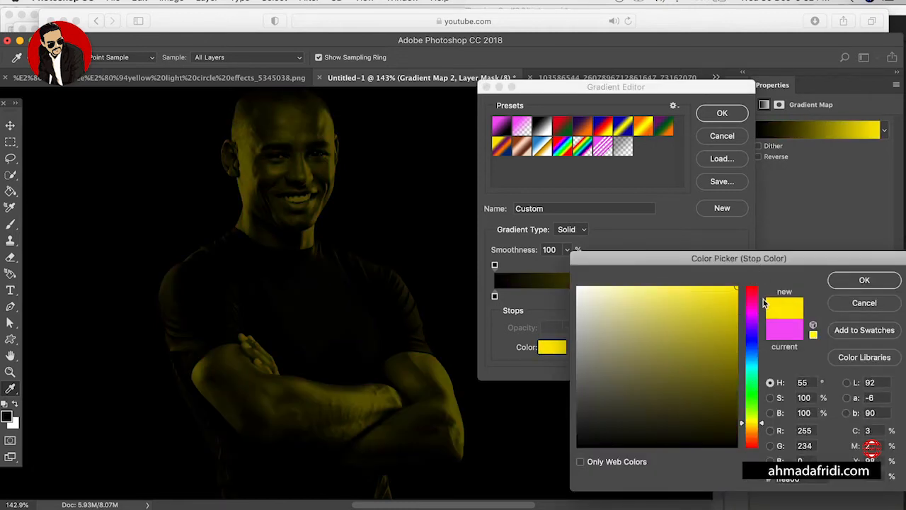
key(Return)
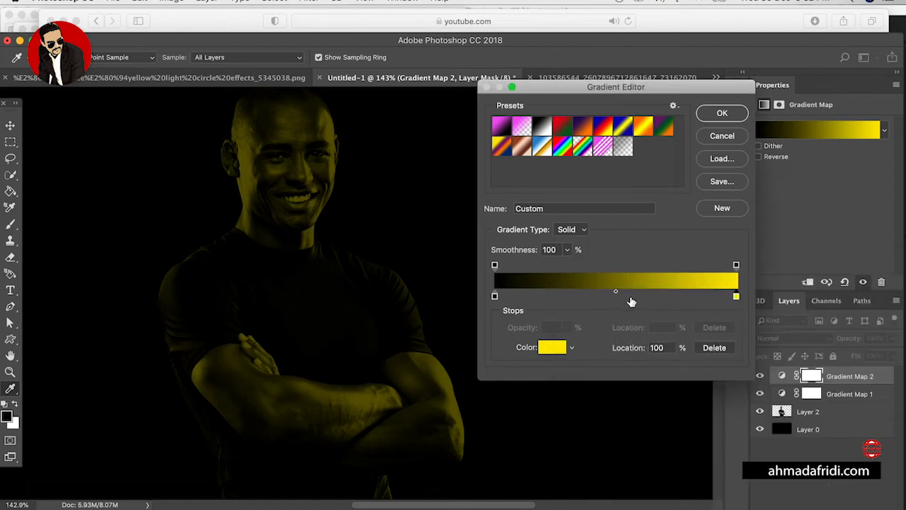
- Move the yellow stop of the second gradient to 48% and accept the gradient
drag(736, 297, 640, 299)
drag(685, 298, 694, 323)
drag(640, 300, 612, 302)
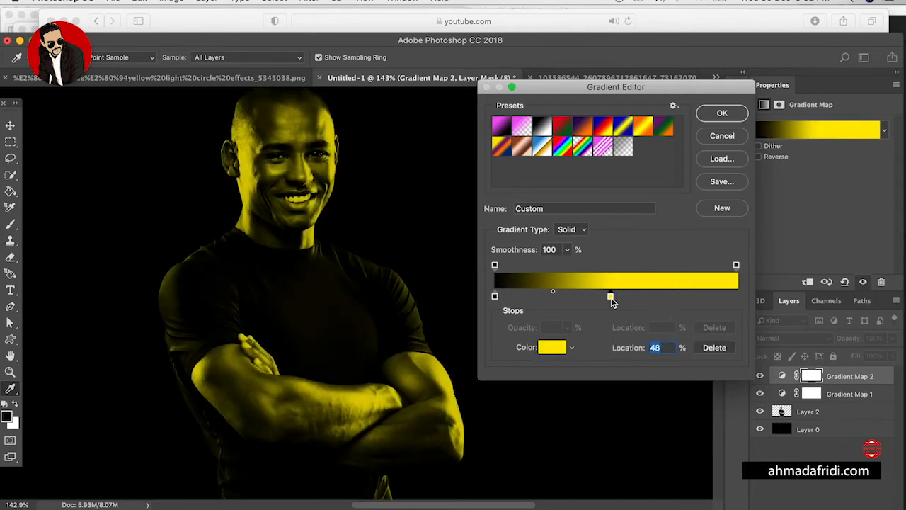
click(719, 114)
- Add a vector mask to Gradient Map 2 and invert its layer mask to black to hide the yellow effect
key(b)
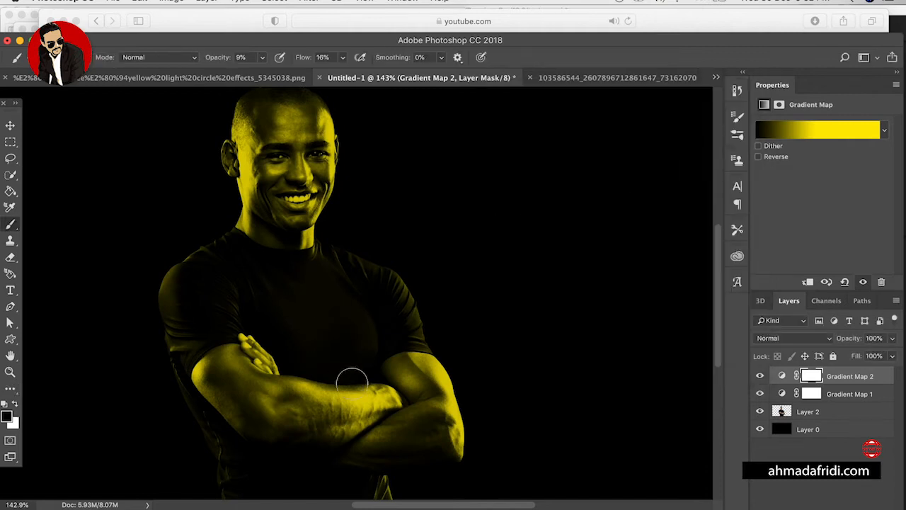
scroll(384, 261, down, 2)
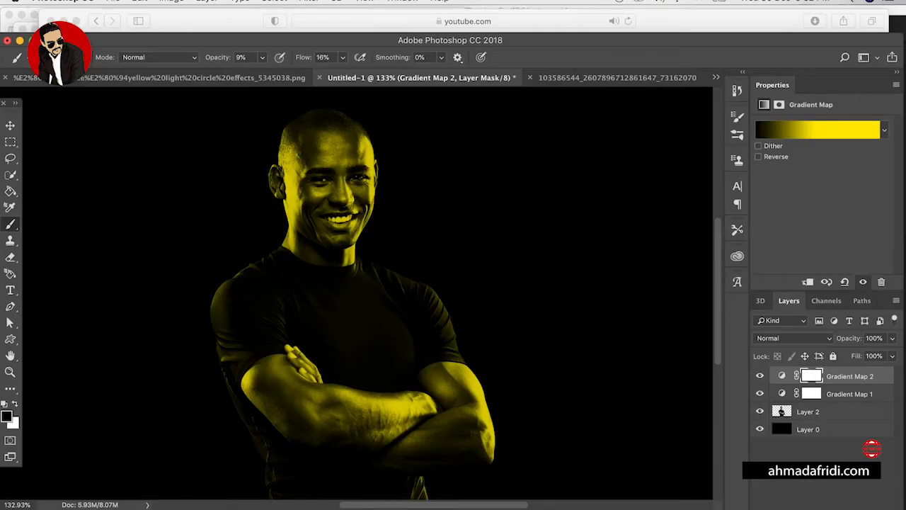
click(808, 508)
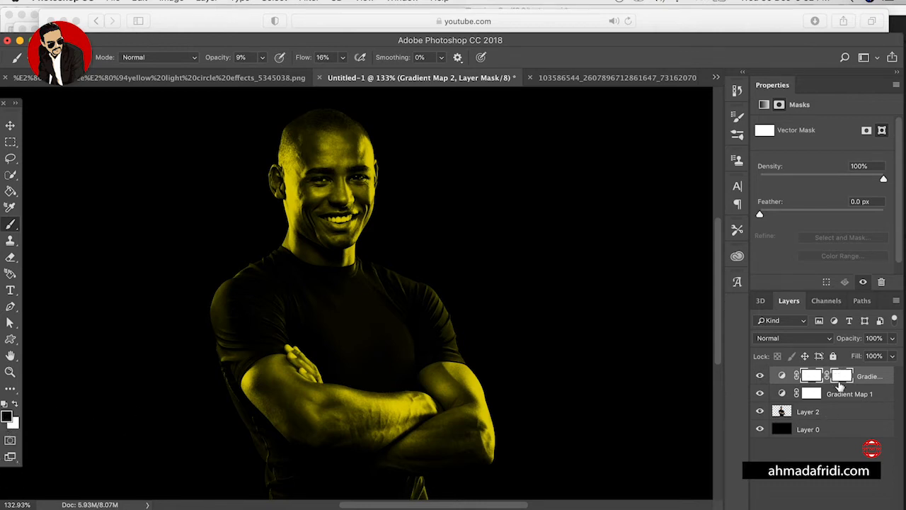
click(841, 379)
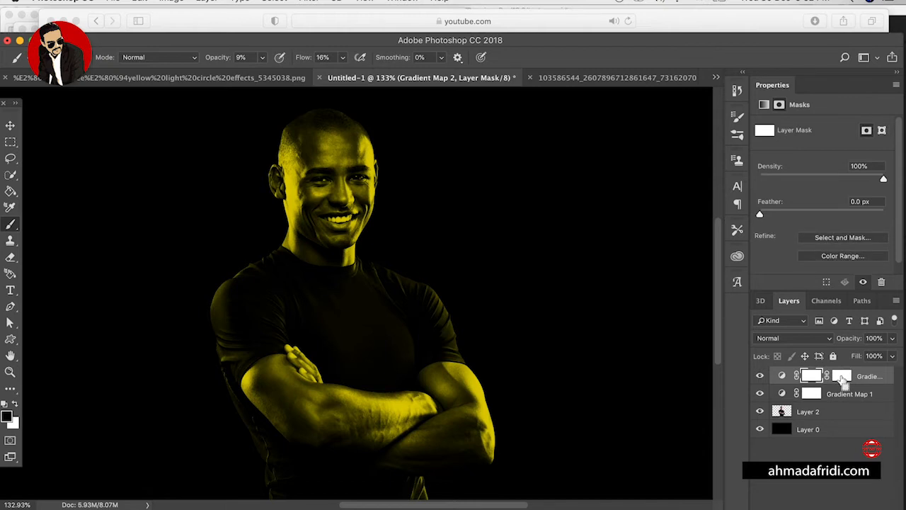
key(super+i)
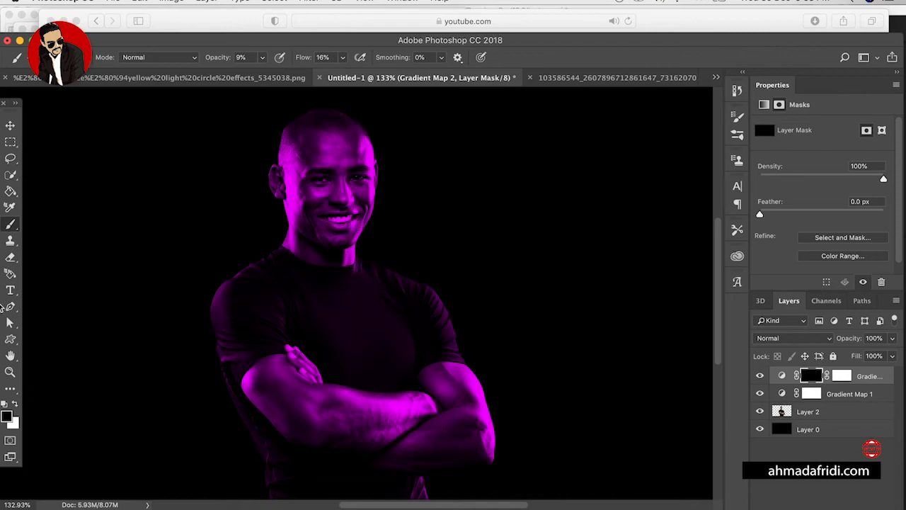
- Paint white on the inverted mask at 100% opacity, raising the brush flow to 12%, to reveal yellow along the right edge of the face
click(15, 404)
mouse_move(219, 56)
mouse_down()
mouse_move(322, 59)
mouse_move(298, 63)
mouse_up()
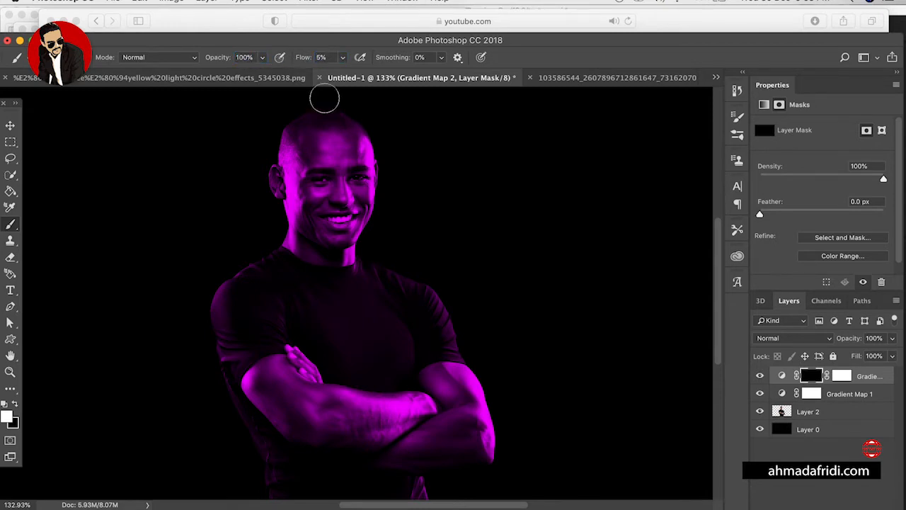
scroll(367, 157, up, 2)
scroll(367, 156, up, 3)
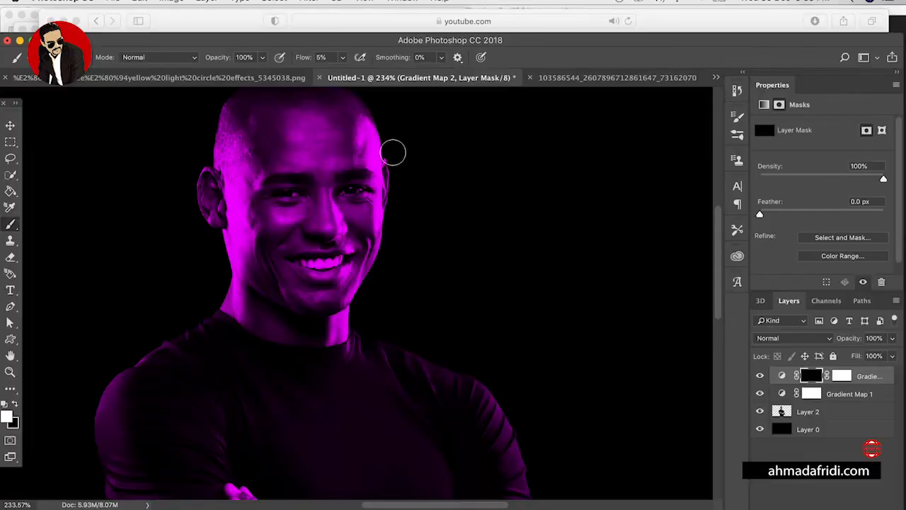
mouse_move(362, 133)
mouse_down()
mouse_move(371, 173)
mouse_move(351, 123)
mouse_move(369, 177)
mouse_move(370, 144)
mouse_move(358, 122)
mouse_move(383, 172)
mouse_move(383, 221)
mouse_move(363, 169)
mouse_up()
drag(303, 57, 308, 57)
mouse_move(383, 170)
mouse_down()
mouse_move(385, 259)
mouse_move(377, 239)
mouse_move(378, 251)
mouse_up()
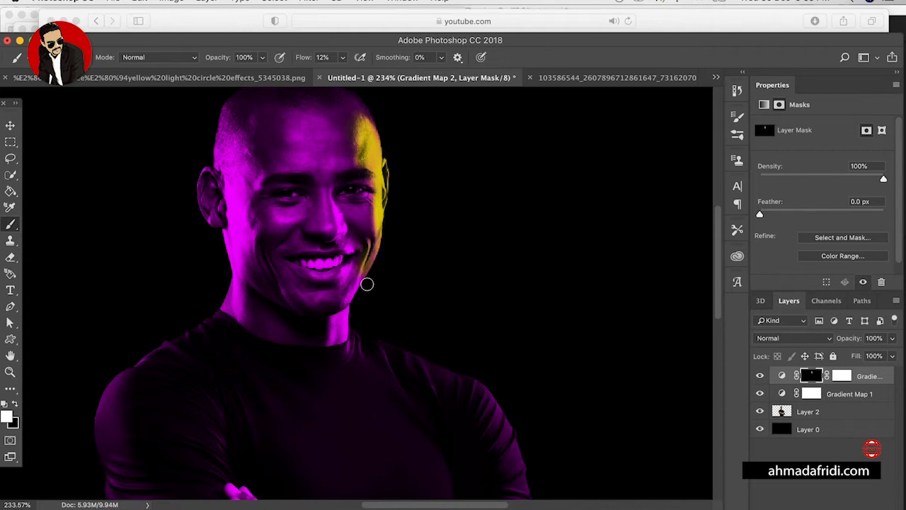
- Paint white on the same mask to reveal yellow along the neck, the right shoulder and sleeve, and the outer upper arm
mouse_move(382, 236)
mouse_down()
mouse_move(351, 343)
mouse_move(378, 352)
mouse_move(399, 380)
mouse_move(380, 352)
mouse_move(412, 396)
mouse_move(386, 366)
mouse_move(411, 372)
mouse_move(418, 363)
mouse_move(431, 387)
mouse_move(412, 343)
mouse_move(431, 387)
mouse_move(415, 363)
mouse_move(490, 395)
mouse_move(475, 382)
mouse_move(471, 406)
mouse_move(495, 414)
mouse_move(485, 394)
mouse_move(502, 415)
mouse_move(472, 376)
mouse_move(529, 454)
mouse_move(512, 440)
mouse_move(525, 465)
mouse_move(512, 441)
mouse_move(530, 478)
mouse_move(523, 485)
mouse_move(486, 423)
mouse_move(525, 475)
mouse_move(512, 486)
mouse_move(525, 495)
mouse_move(477, 399)
mouse_up()
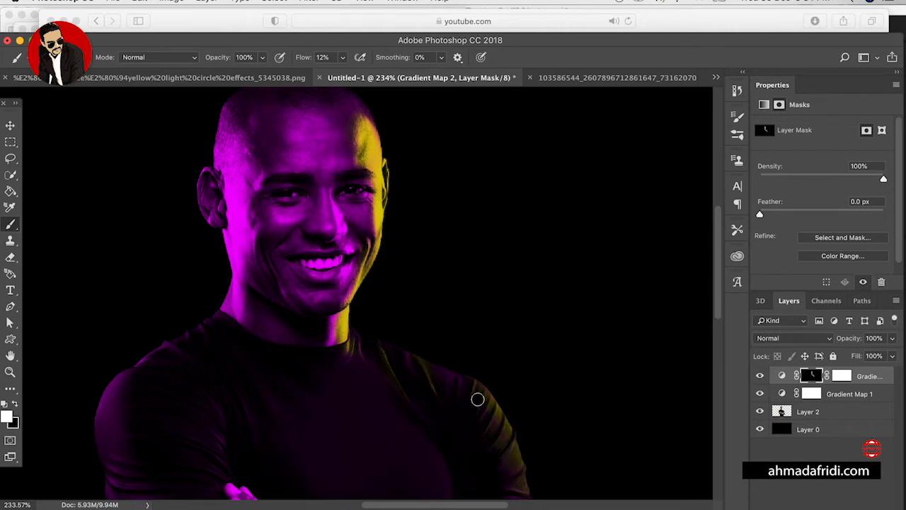
scroll(526, 390, down, 5)
scroll(522, 390, down, 3)
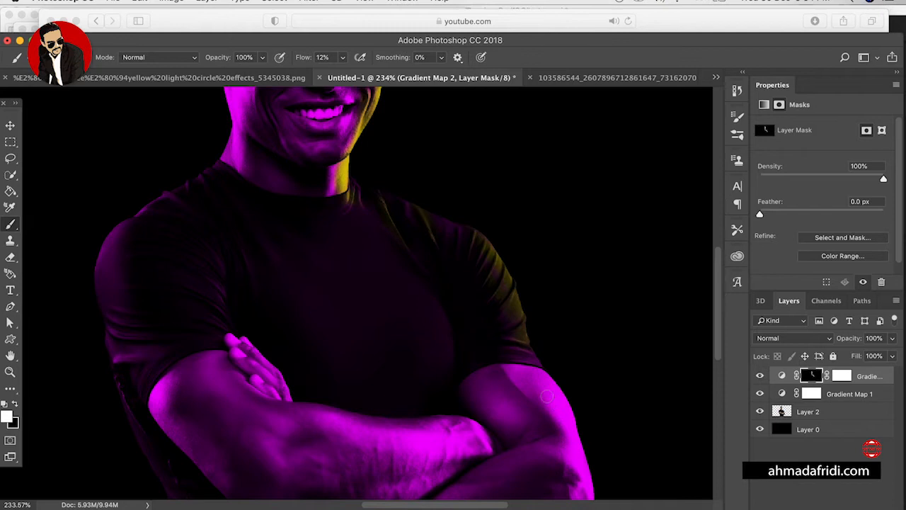
mouse_move(538, 374)
mouse_down()
mouse_move(585, 433)
mouse_move(532, 367)
mouse_move(544, 376)
mouse_move(512, 371)
mouse_move(539, 369)
mouse_move(504, 373)
mouse_move(535, 390)
mouse_move(503, 372)
mouse_move(543, 391)
mouse_move(576, 440)
mouse_move(594, 500)
mouse_move(560, 439)
mouse_move(574, 464)
mouse_move(575, 448)
mouse_move(541, 415)
mouse_move(517, 373)
mouse_move(526, 377)
mouse_move(507, 375)
mouse_move(509, 364)
mouse_move(519, 355)
mouse_up()
drag(552, 395, 565, 395)
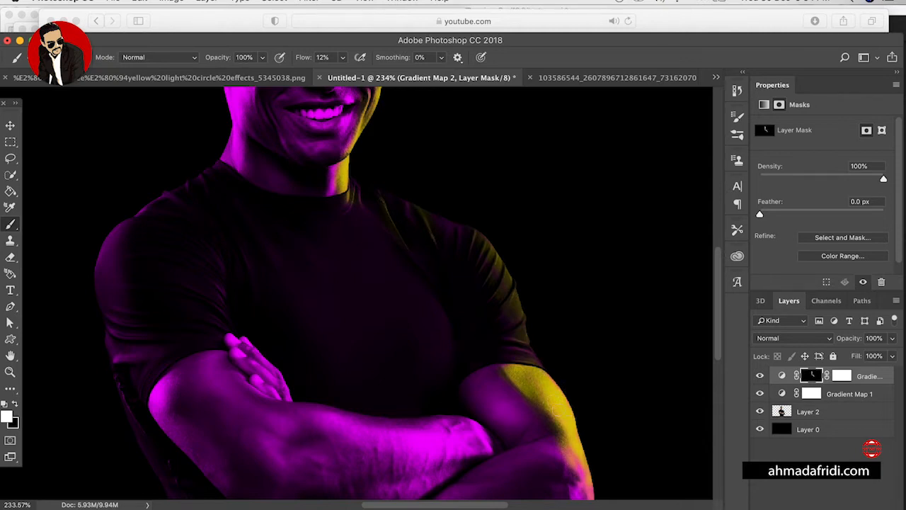
- Extend the yellow light down the outer edge of the right elbow by painting white on the mask
scroll(546, 366, down, 5)
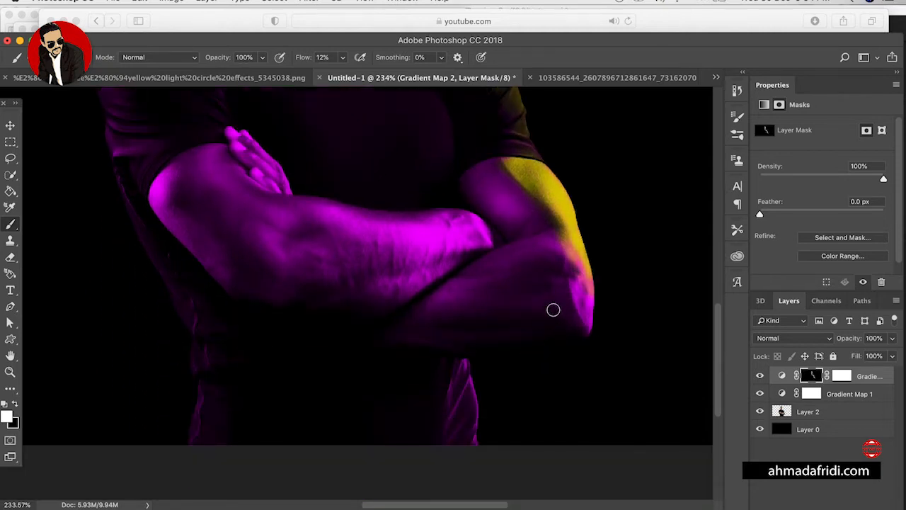
mouse_move(574, 265)
mouse_down()
mouse_move(590, 323)
mouse_move(596, 310)
mouse_move(575, 298)
mouse_move(575, 274)
mouse_move(593, 328)
mouse_up()
drag(577, 276, 574, 251)
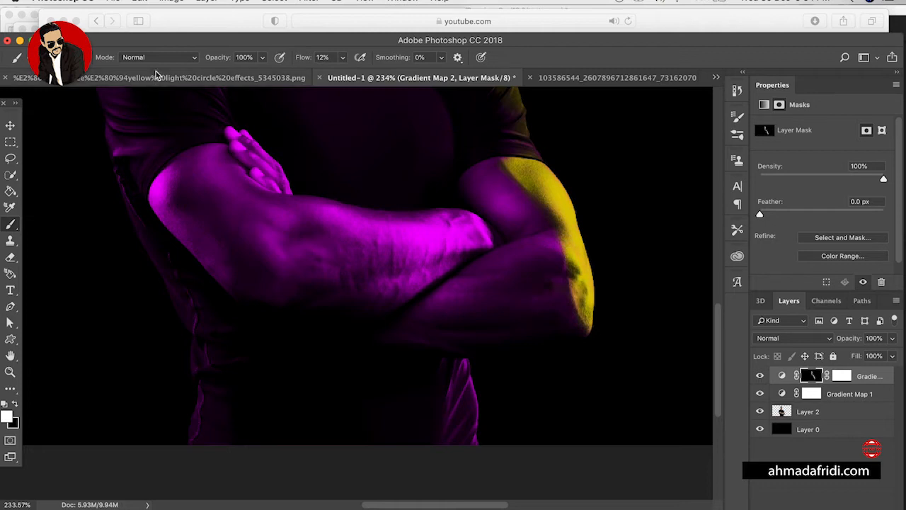
- Set the brush hardness to 36% and paint white on the Gradient Map 2 mask to reveal yellow on the shirt's side below the elbow
click(53, 58)
drag(83, 125, 98, 127)
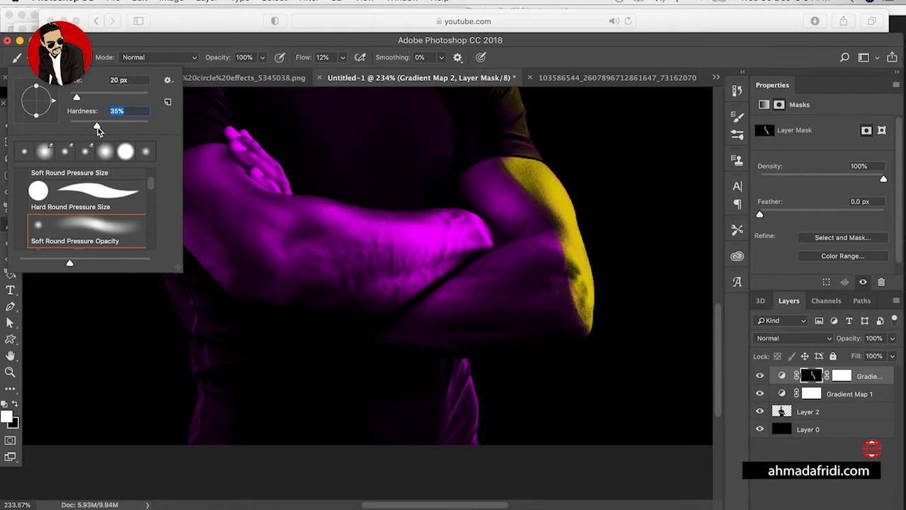
click(539, 41)
scroll(520, 331, down, 5)
mouse_move(466, 252)
mouse_down()
mouse_move(475, 332)
mouse_move(466, 260)
mouse_move(480, 308)
mouse_move(463, 241)
mouse_move(444, 319)
mouse_move(467, 258)
mouse_move(472, 287)
mouse_move(450, 331)
mouse_move(477, 331)
mouse_move(473, 261)
mouse_move(475, 316)
mouse_move(456, 267)
mouse_move(467, 241)
mouse_move(452, 289)
mouse_move(464, 244)
mouse_up()
scroll(495, 206, down, 1)
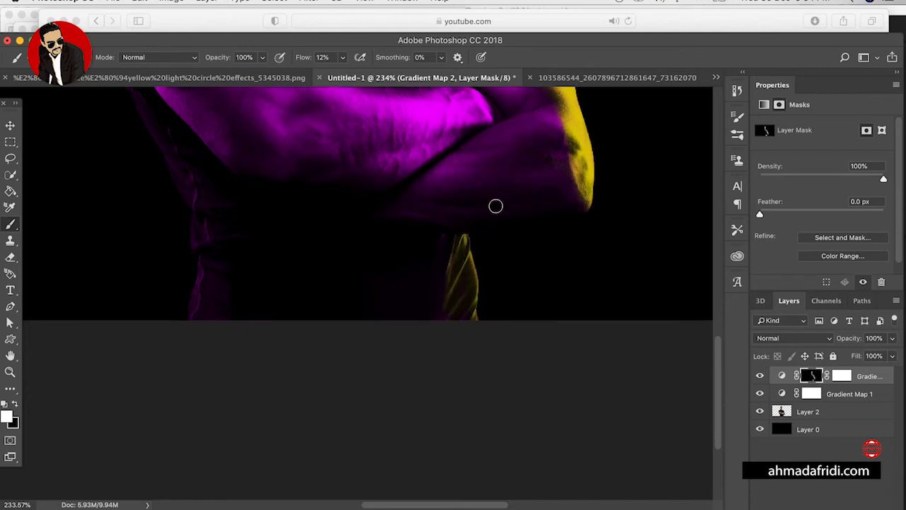
scroll(496, 206, down, 6)
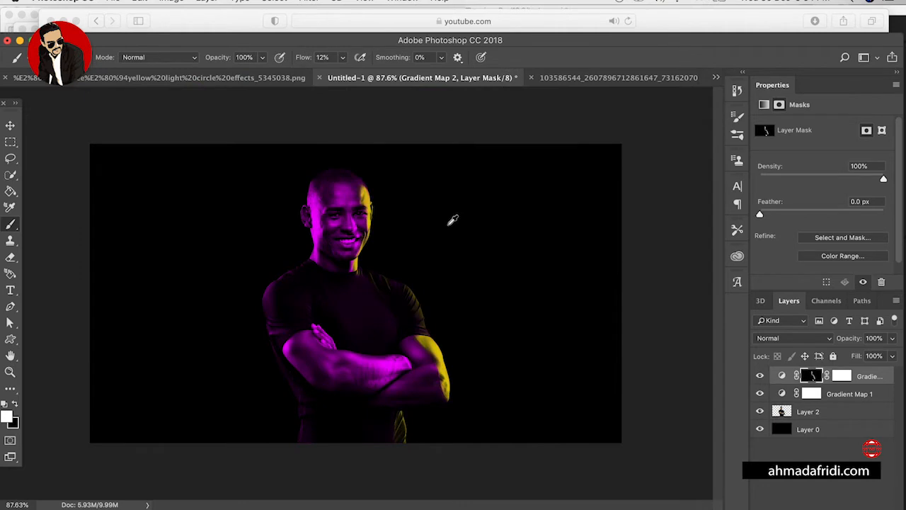
- Lower the opacity of the Gradient Map 2 layer to 86%
scroll(453, 220, up, 4)
scroll(456, 230, up, 1)
drag(338, 251, 386, 281)
mouse_move(329, 211)
mouse_down()
mouse_move(362, 279)
mouse_move(359, 246)
mouse_up()
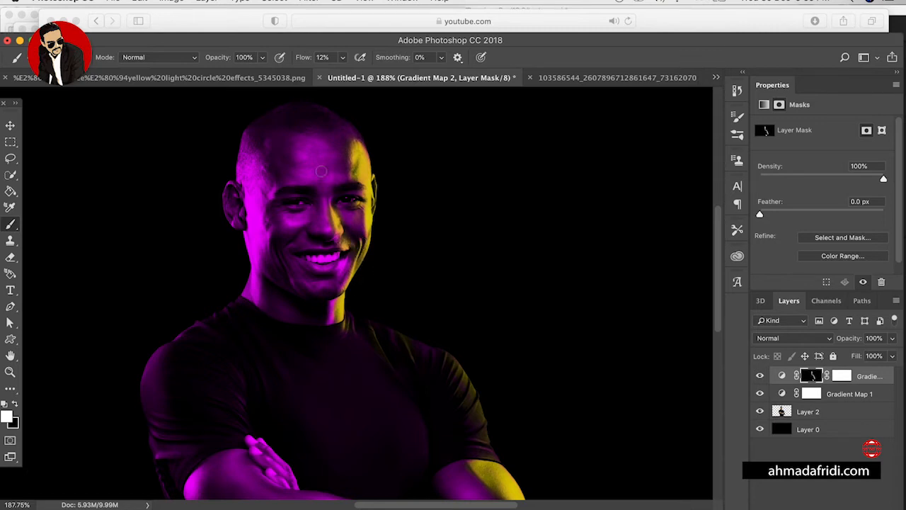
key(super+0)
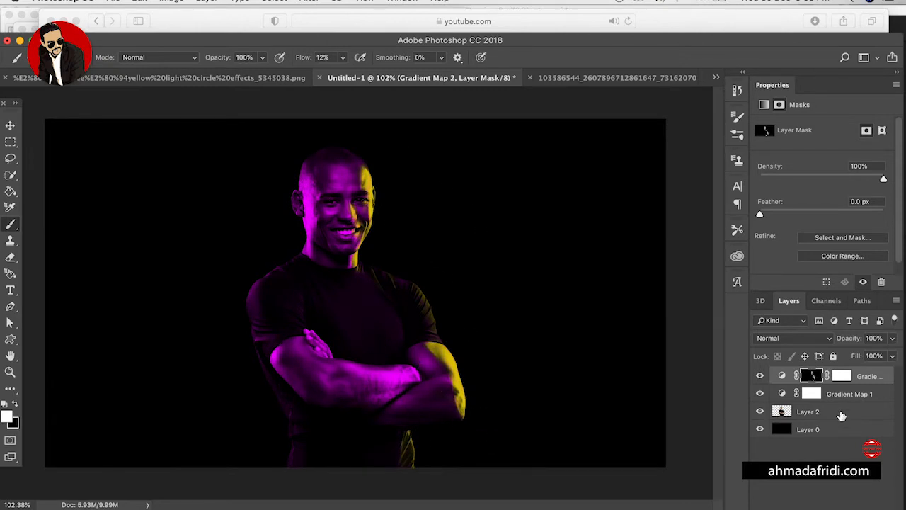
mouse_move(851, 339)
mouse_down()
mouse_move(807, 354)
mouse_move(842, 355)
mouse_up()
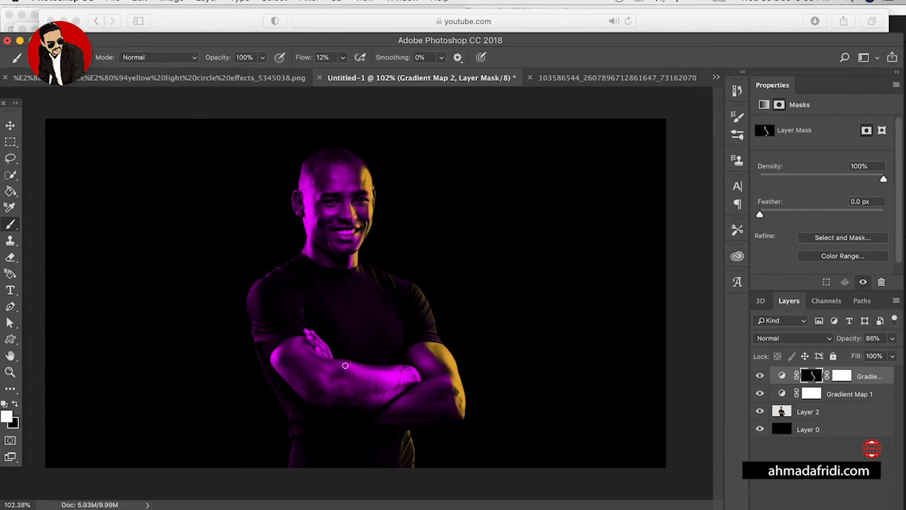
- Paint white on the mask to reveal yellow along the upper forearm, and brush over the forehead with the brush opacity set to 58%
drag(382, 377, 349, 370)
mouse_move(407, 371)
mouse_down()
mouse_move(361, 372)
mouse_move(412, 379)
mouse_move(342, 369)
mouse_move(417, 375)
mouse_move(376, 386)
mouse_move(409, 377)
mouse_move(369, 399)
mouse_move(403, 389)
mouse_move(396, 379)
mouse_move(409, 368)
mouse_move(416, 379)
mouse_move(409, 368)
mouse_move(366, 368)
mouse_move(395, 375)
mouse_move(376, 383)
mouse_move(405, 372)
mouse_up()
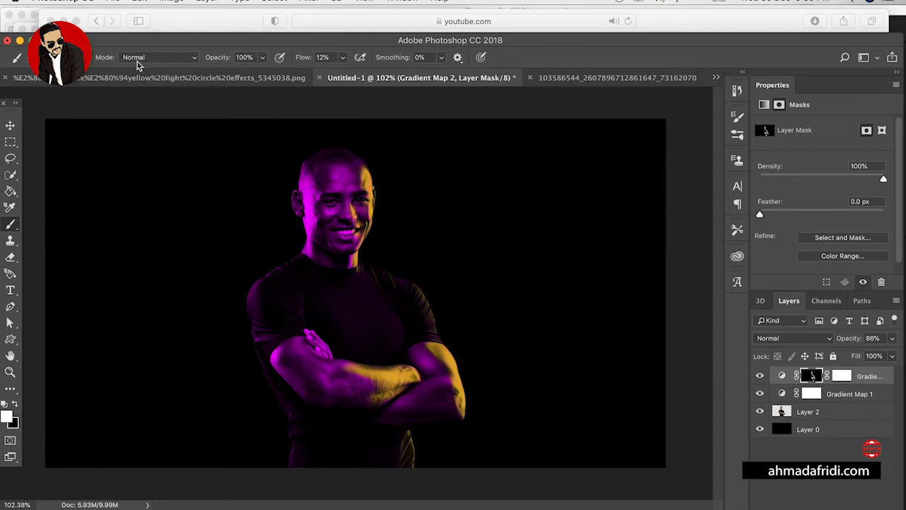
drag(221, 61, 191, 63)
drag(347, 182, 356, 173)
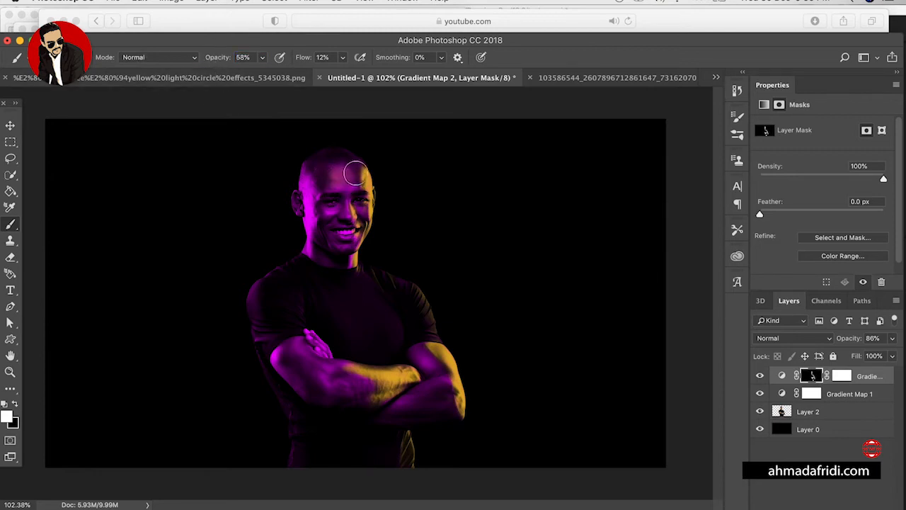